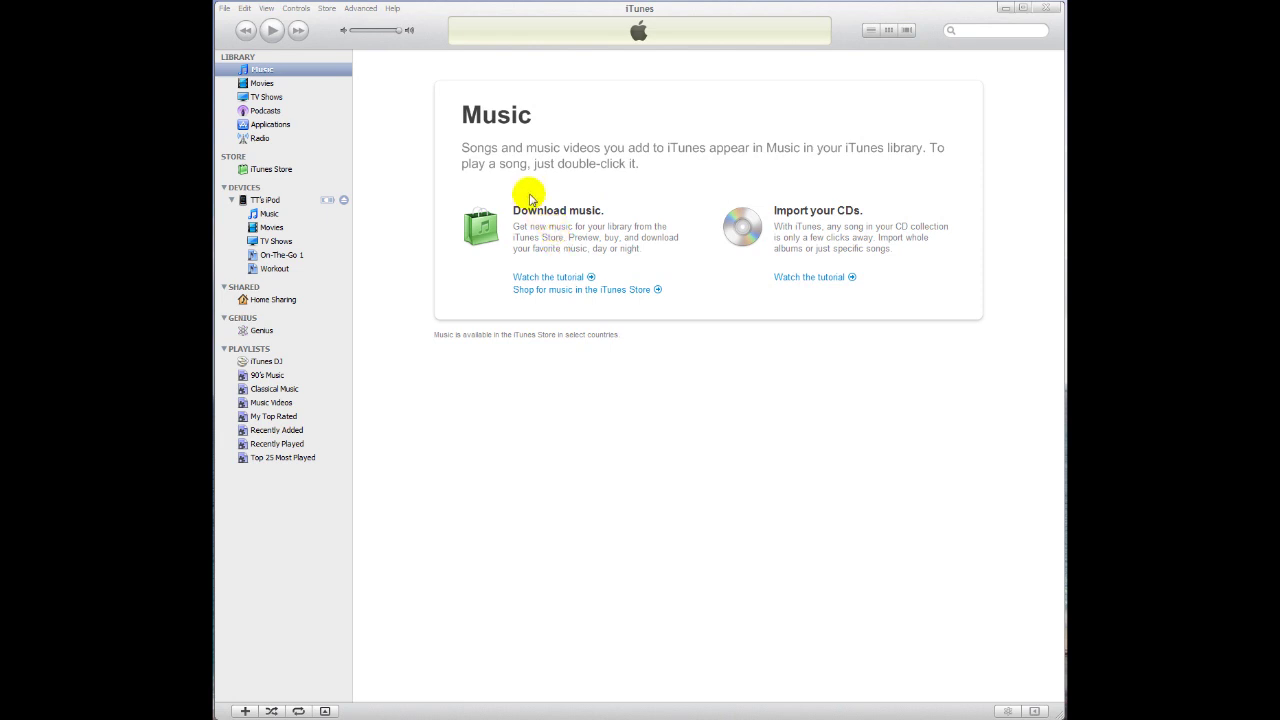
# Check the connected iPod for a software update from its summary page and dismiss the result
pyautogui.click(419, 150)
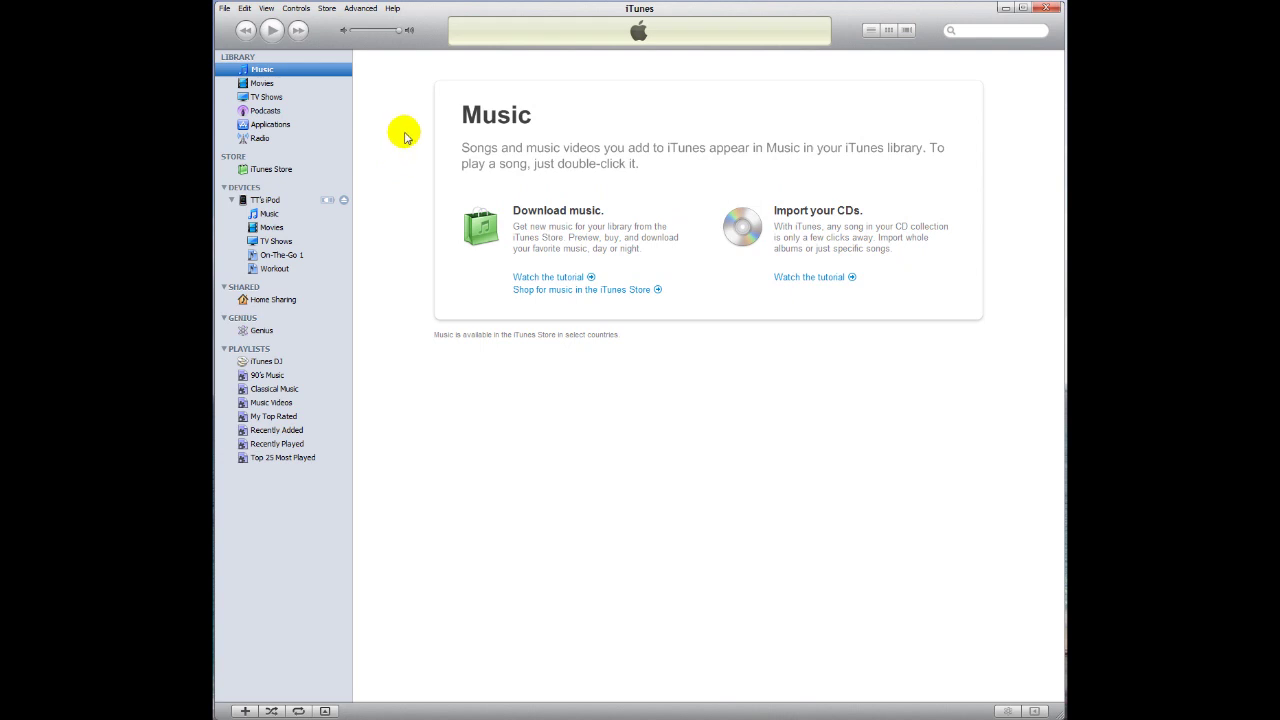
pyautogui.click(268, 200)
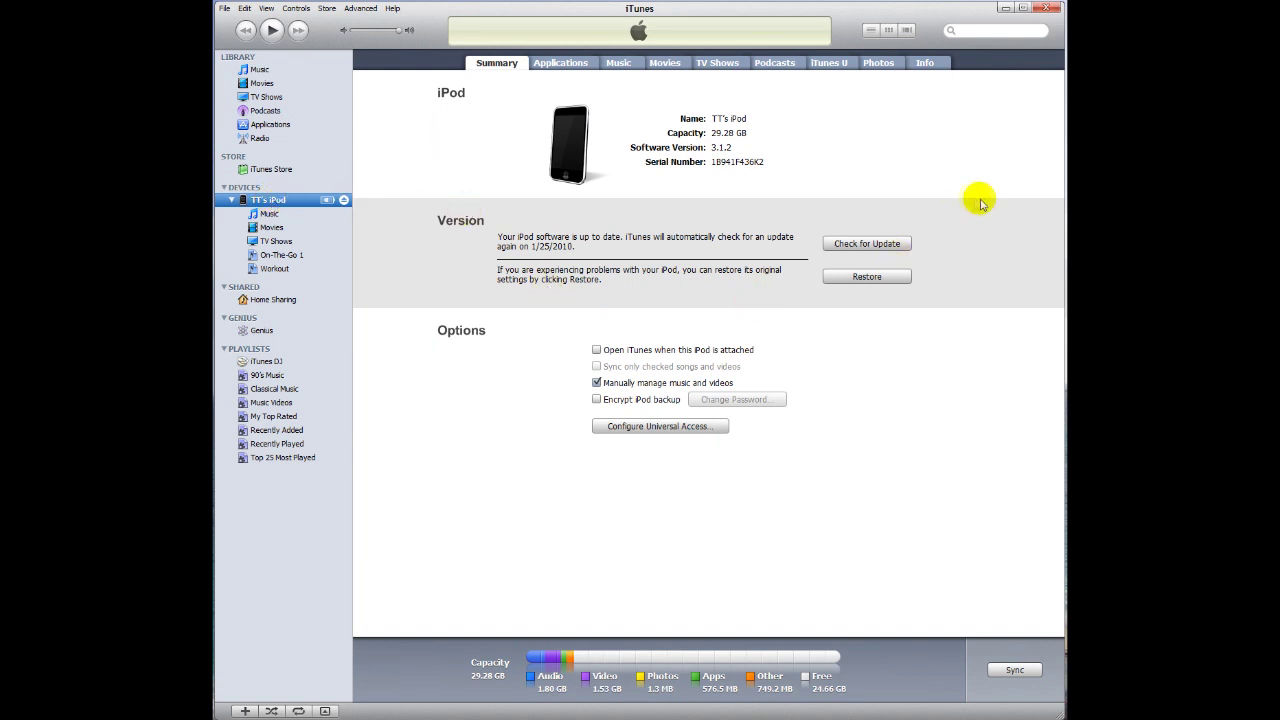
pyautogui.click(875, 244)
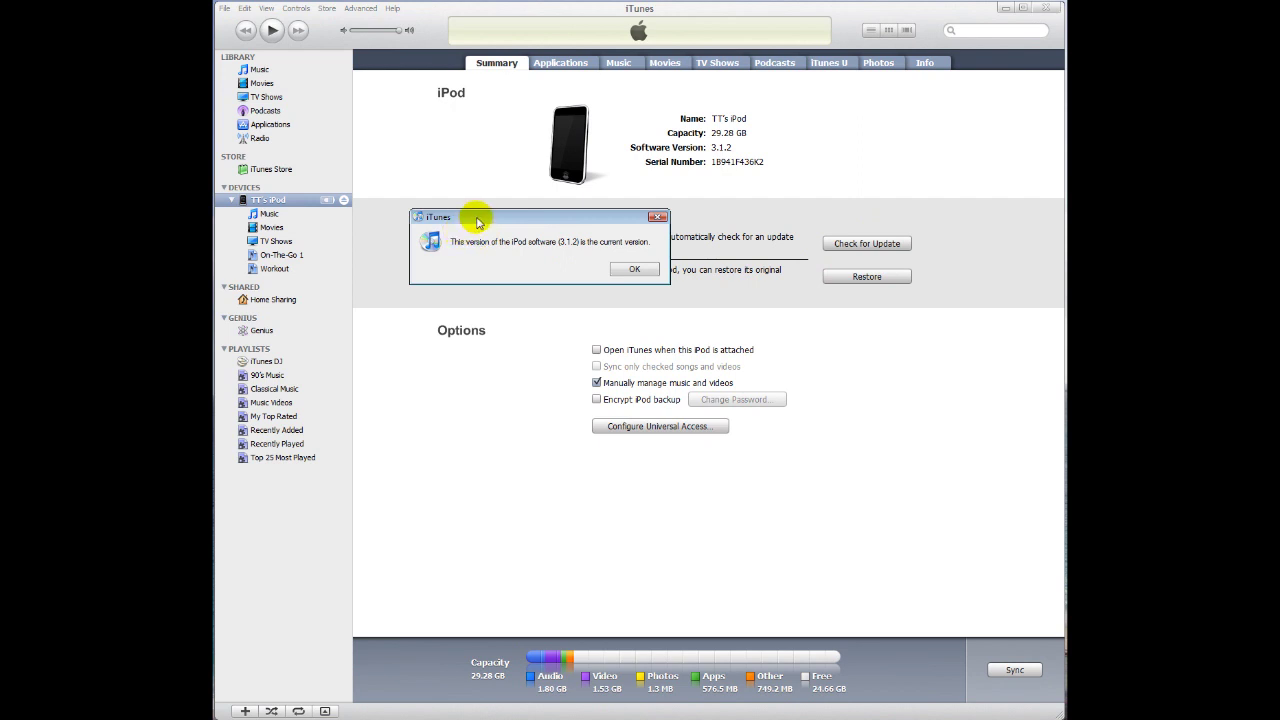
pyautogui.click(634, 269)
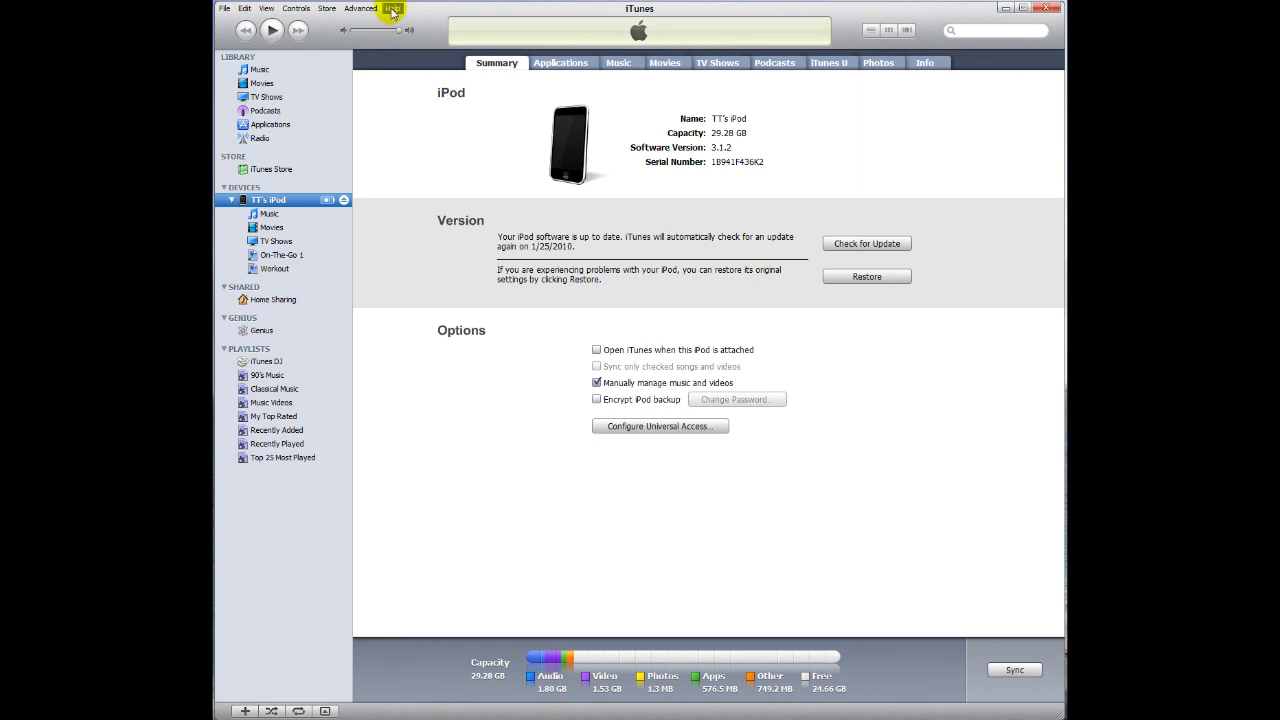
# Check for updates to iTunes itself and dismiss the result
pyautogui.click(392, 9)
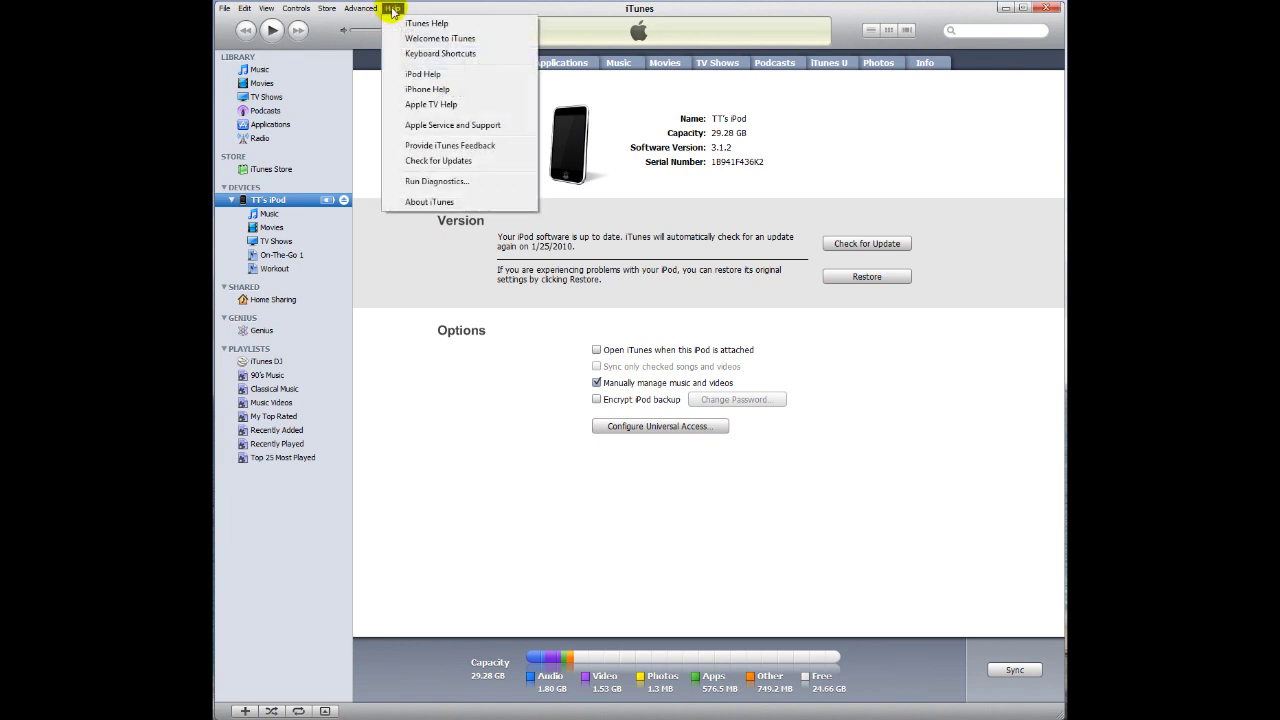
pyautogui.click(457, 161)
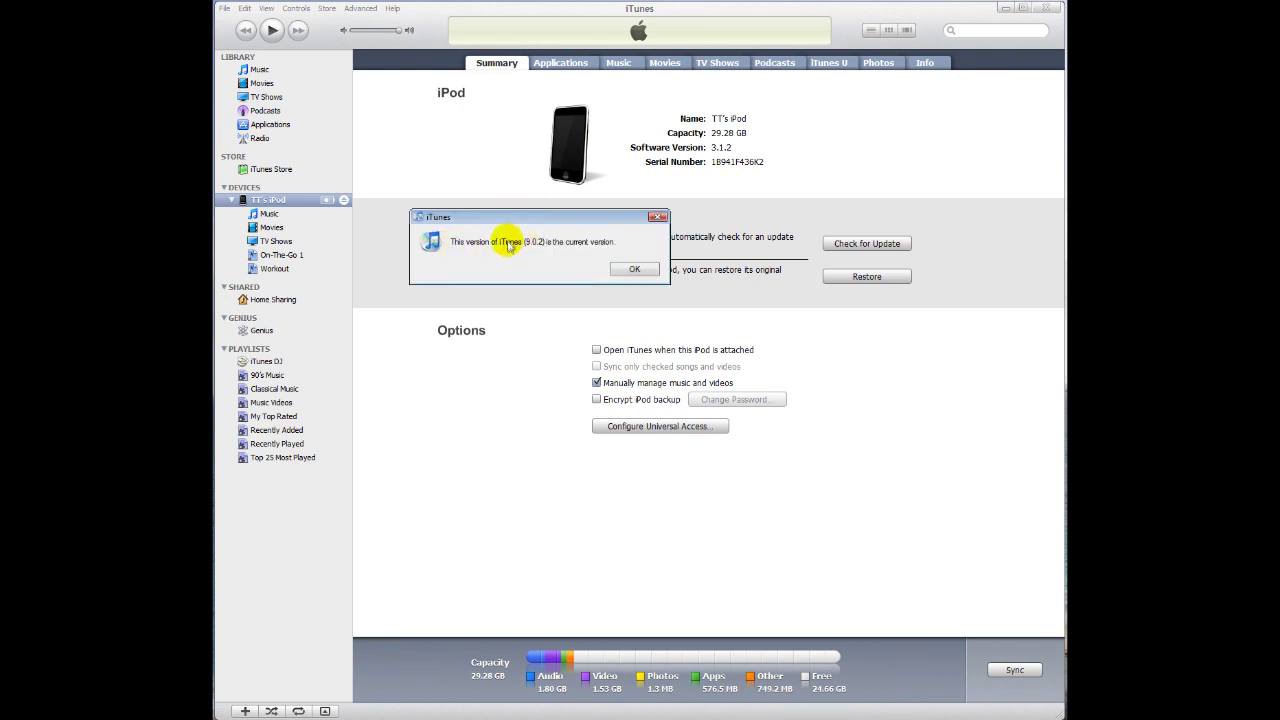
pyautogui.click(620, 270)
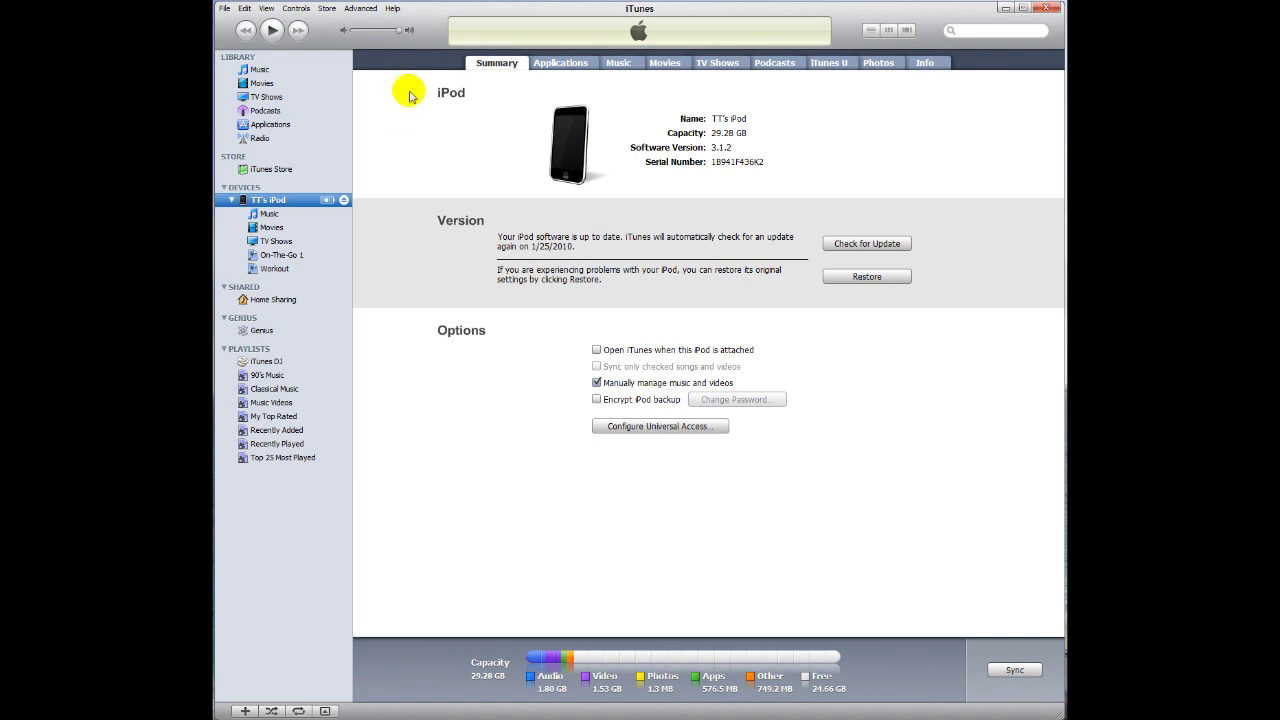
# Transfer the purchases from the connected iPod to the iTunes library
pyautogui.click(225, 9)
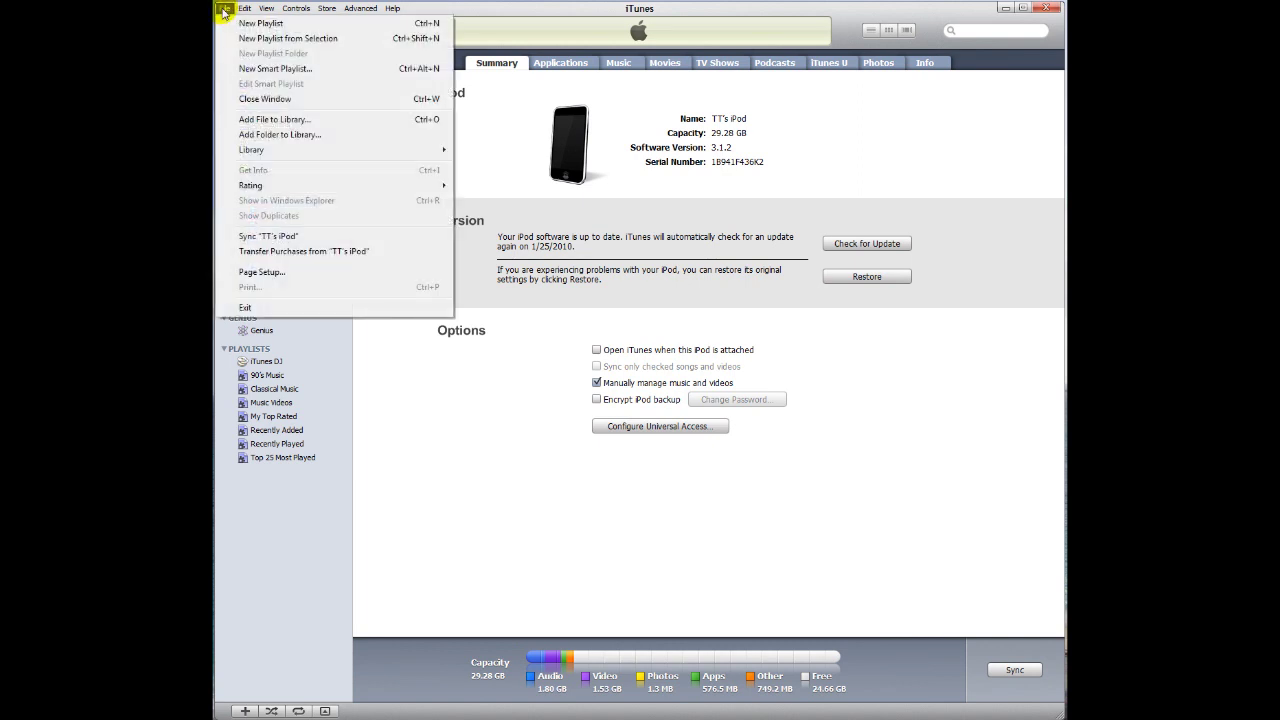
pyautogui.click(345, 256)
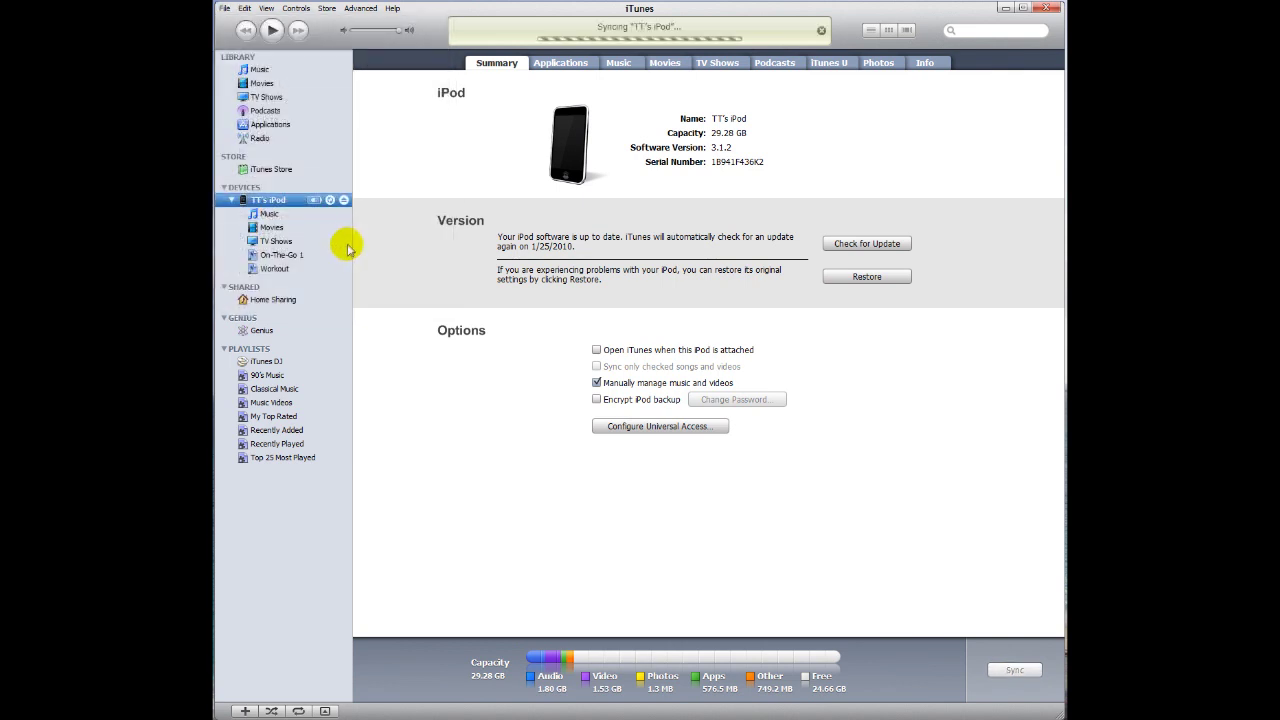
pyautogui.rightClick(288, 204)
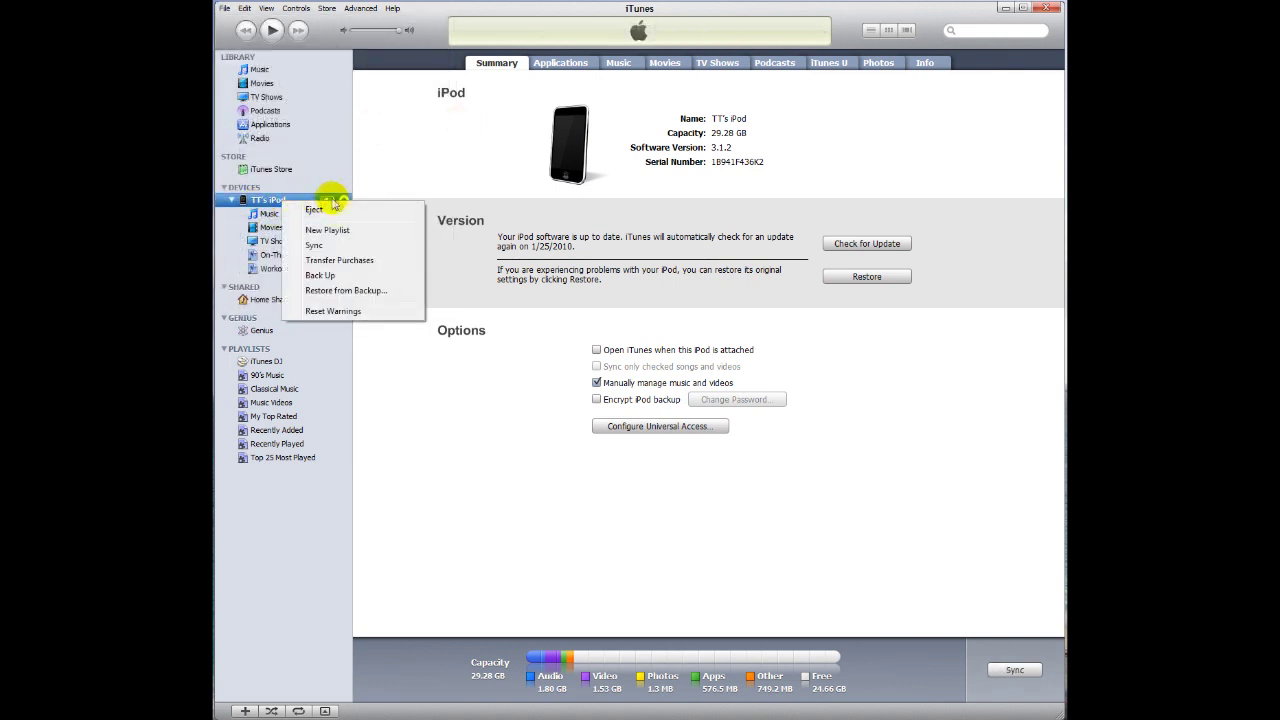
pyautogui.click(362, 259)
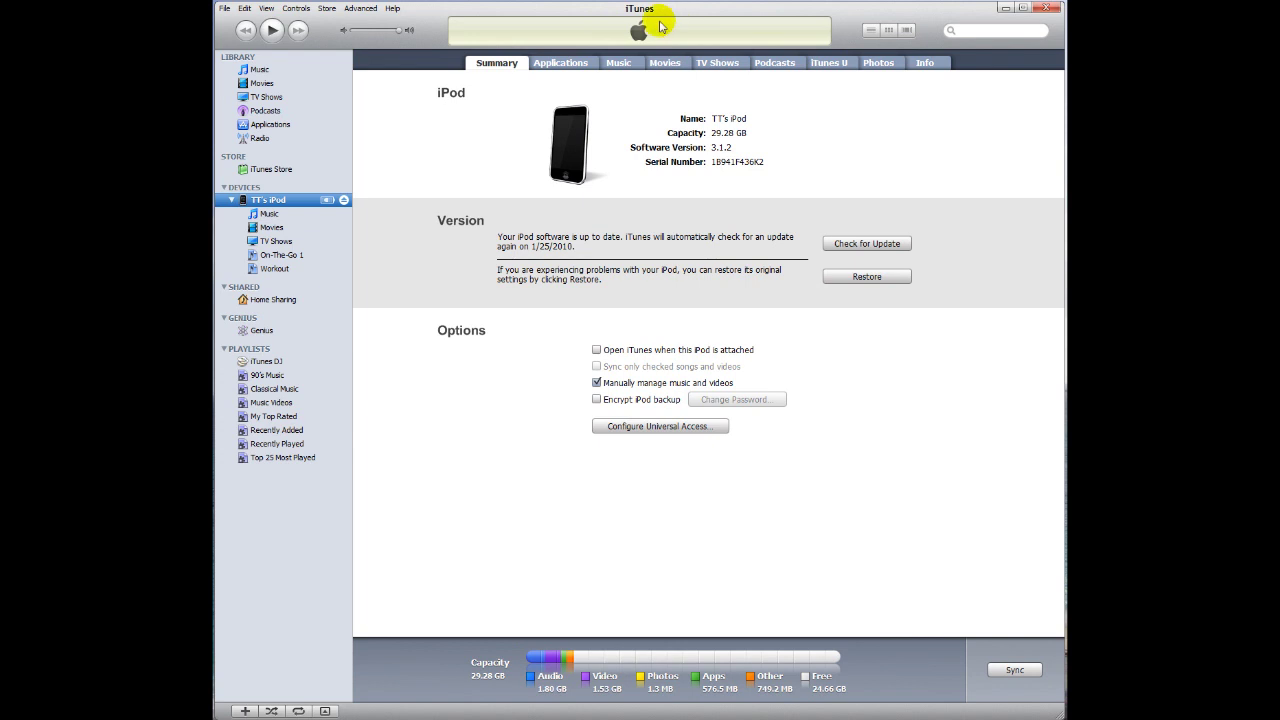
# Examine which applications are selected in the iPod's application sync list
pyautogui.click(557, 66)
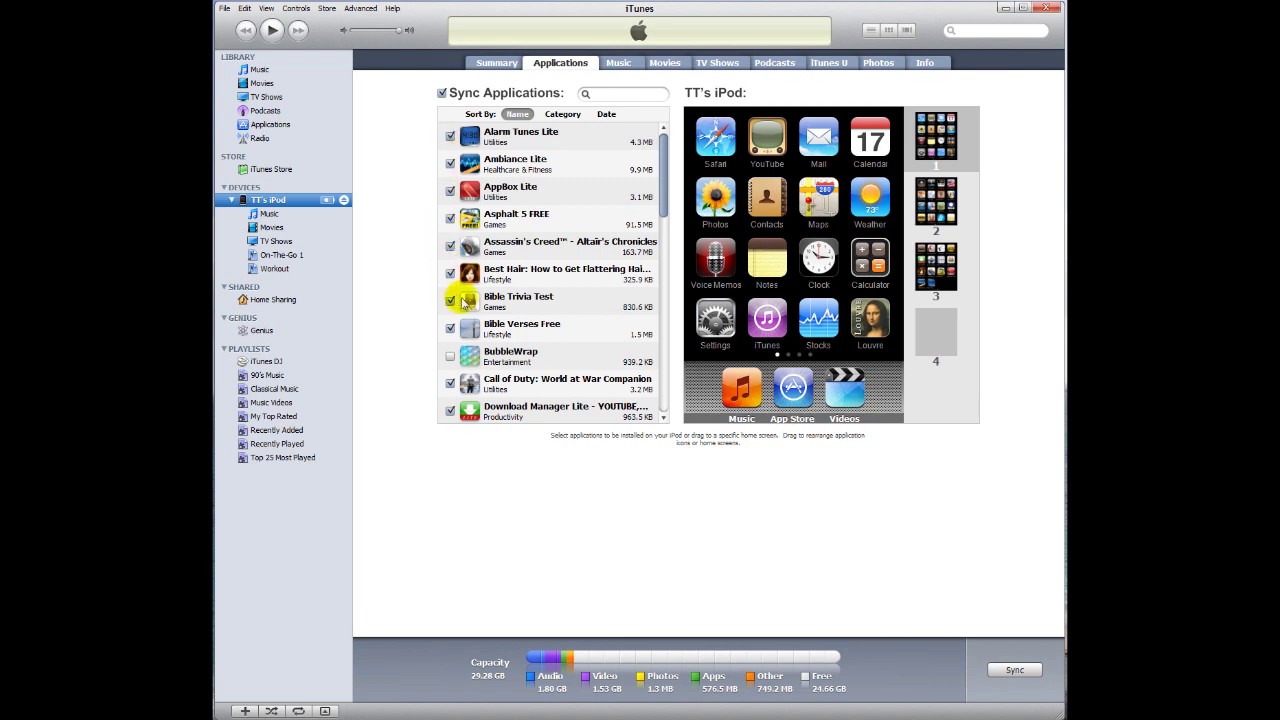
pyautogui.moveTo(660, 137)
pyautogui.mouseDown()
pyautogui.moveTo(664, 152)
pyautogui.moveTo(663, 129)
pyautogui.mouseUp()
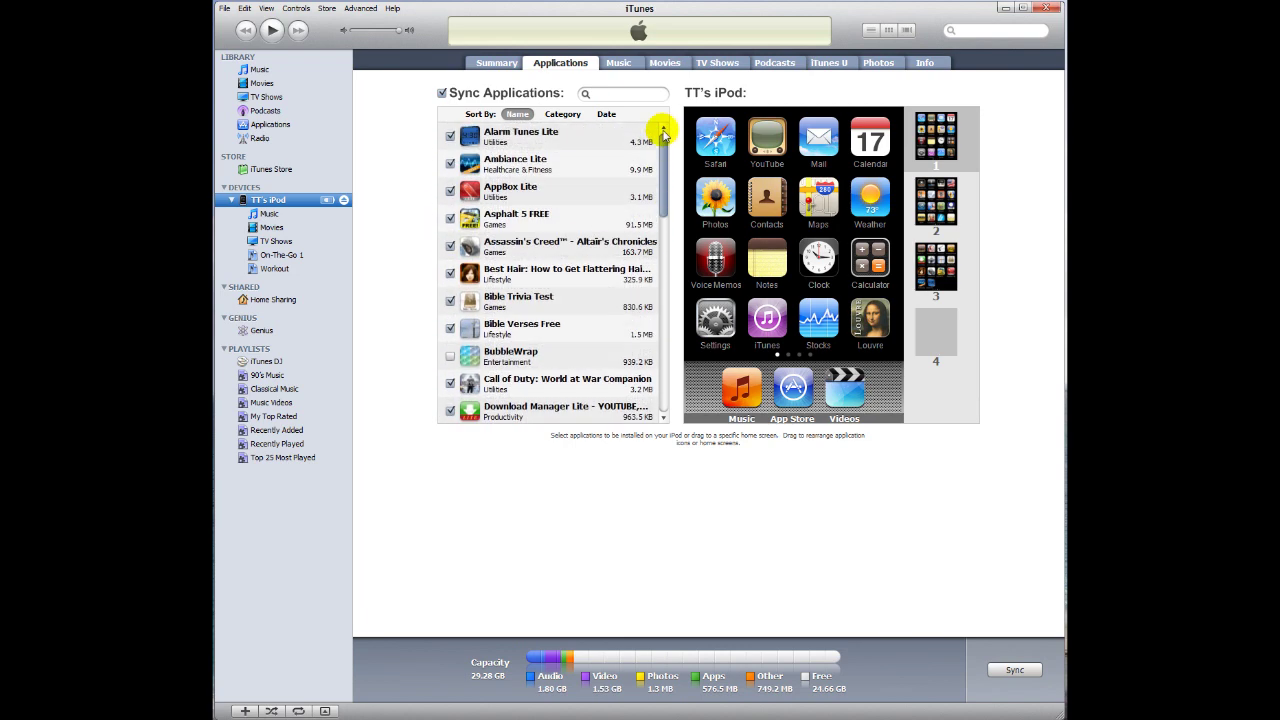
pyautogui.click(540, 138)
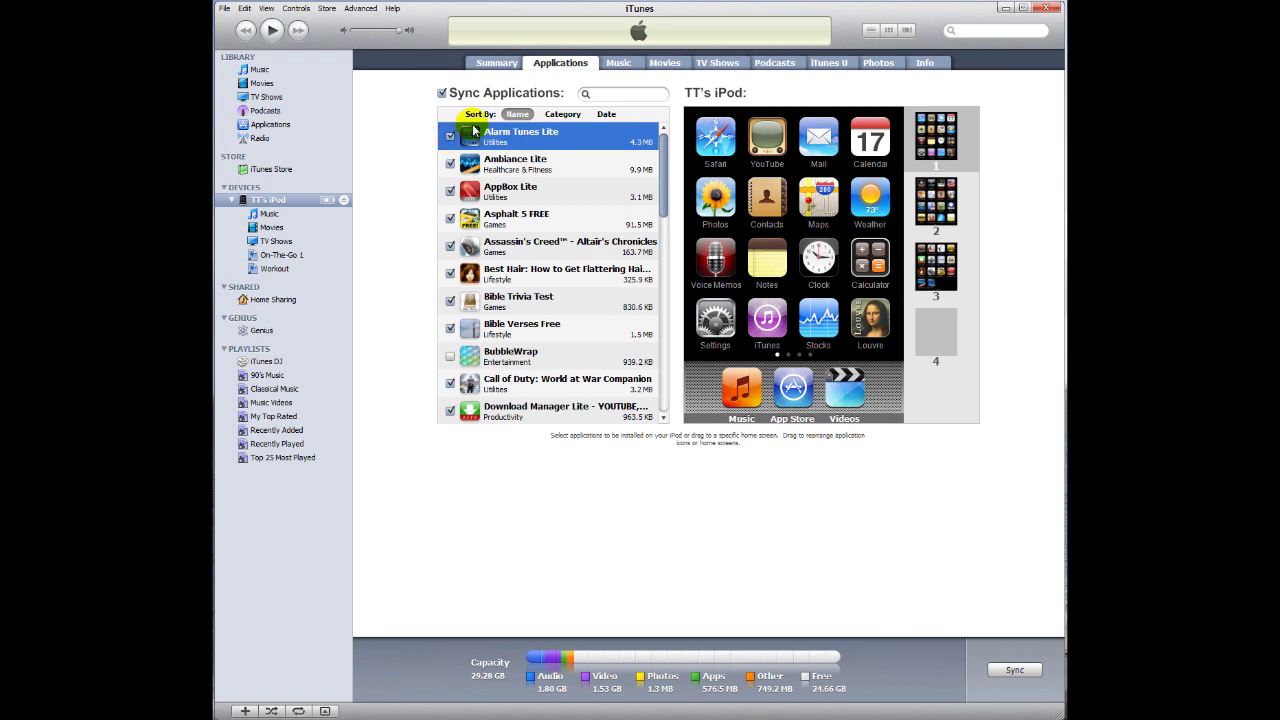
pyautogui.moveTo(657, 145); pyautogui.dragTo(656, 188)
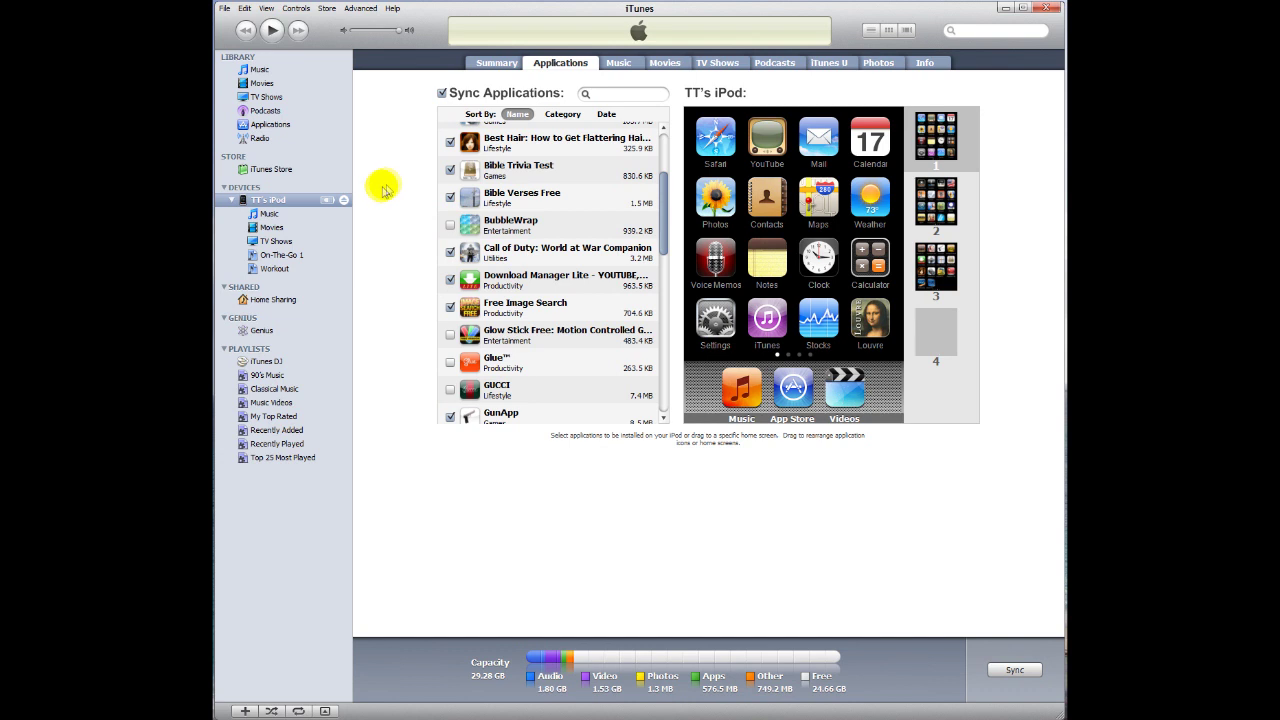
# Delete the BubbleWrap application from the iTunes library and move its file to the Recycle Bin
pyautogui.click(262, 125)
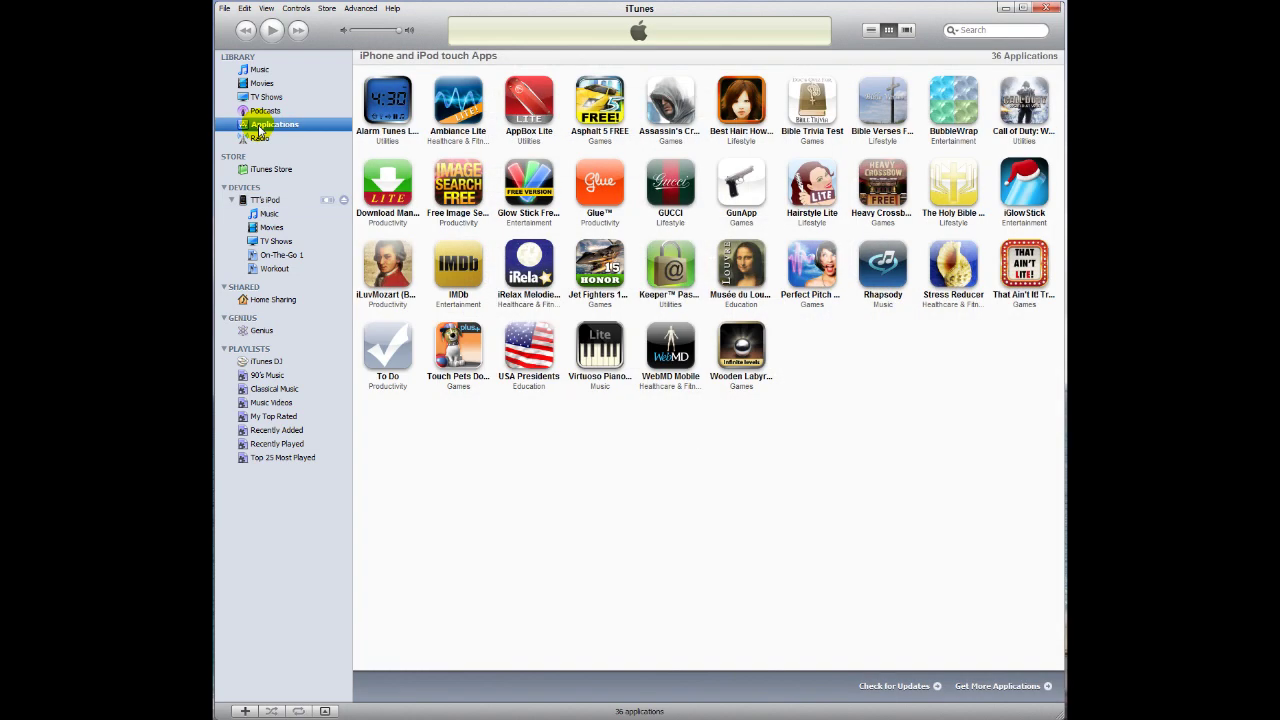
pyautogui.rightClick(951, 112)
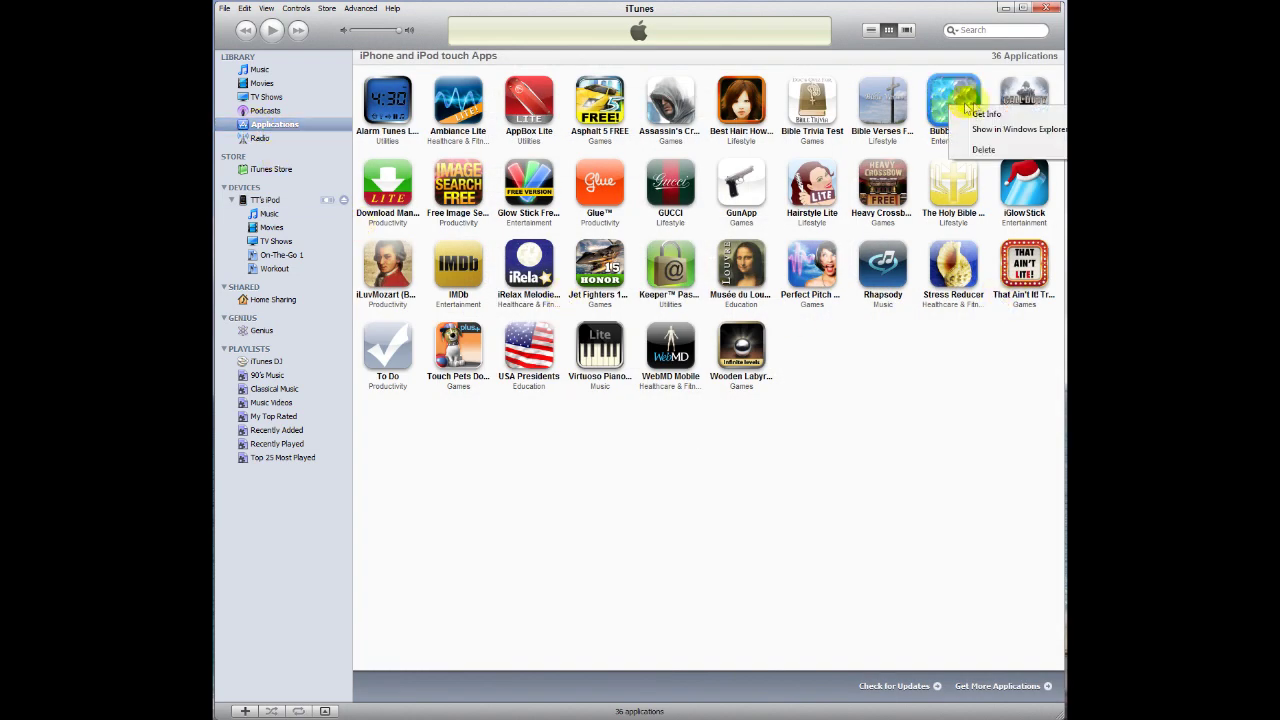
pyautogui.click(980, 150)
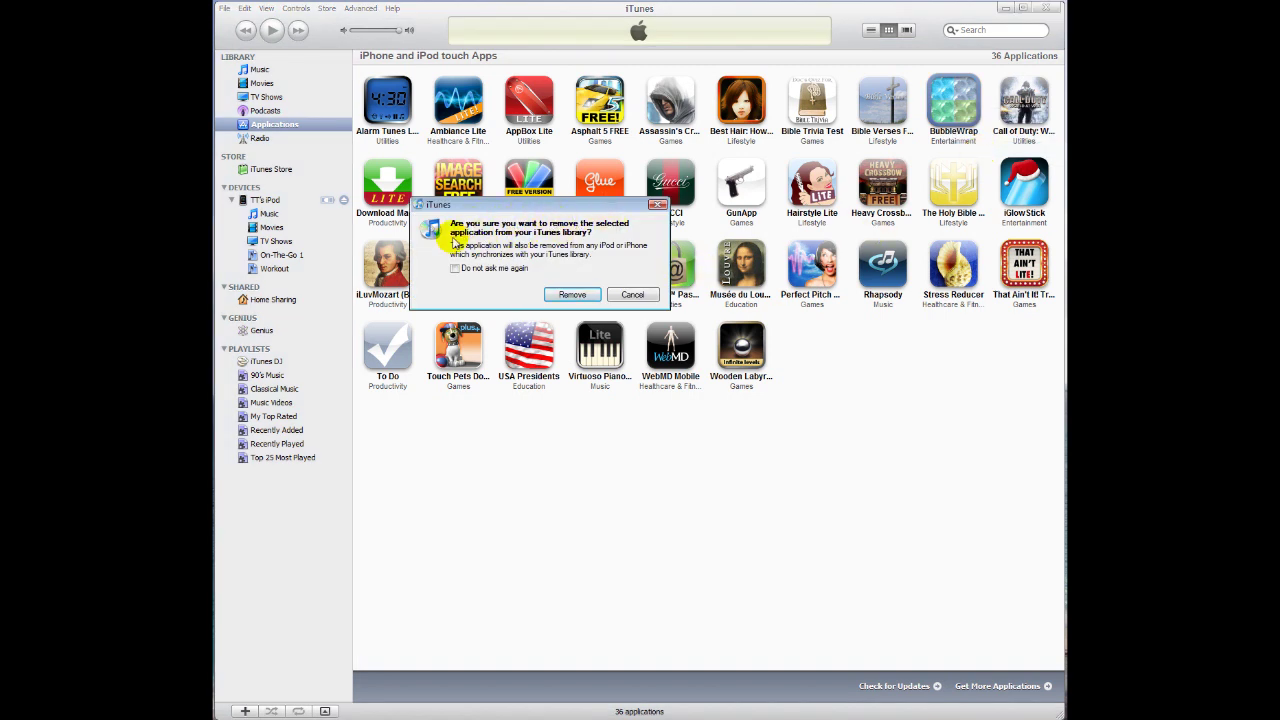
pyautogui.click(568, 294)
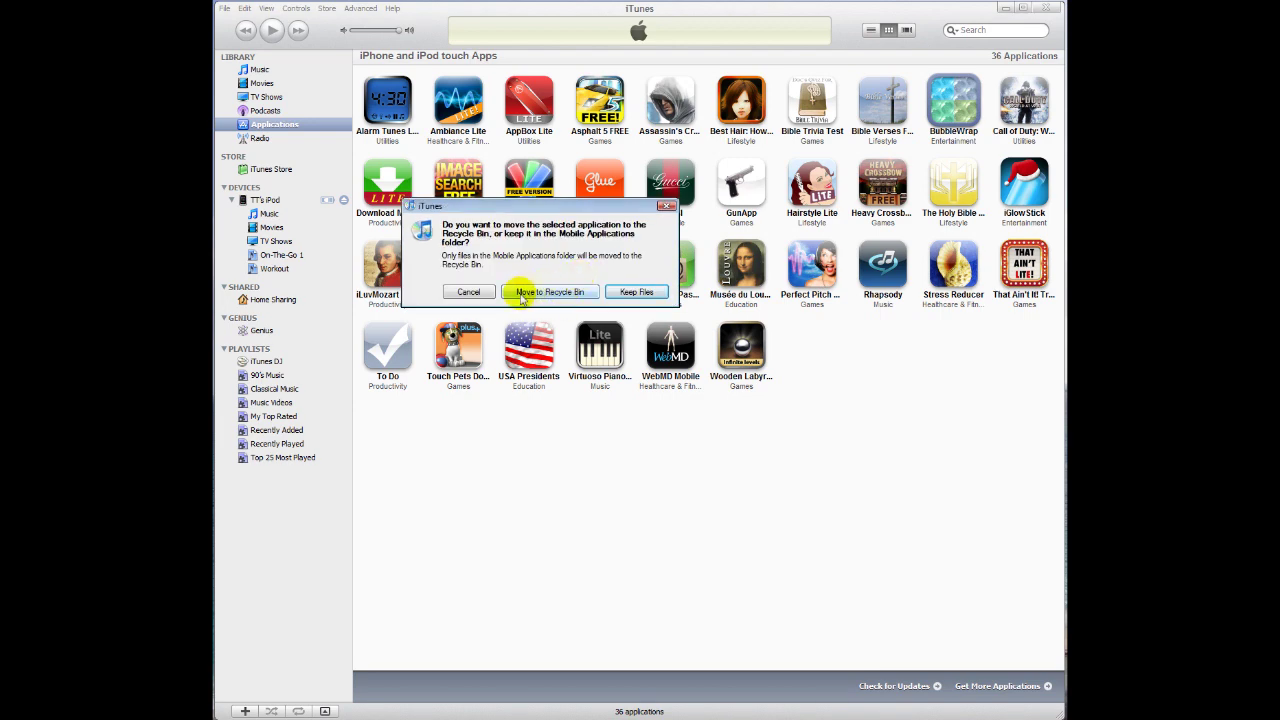
pyautogui.click(563, 294)
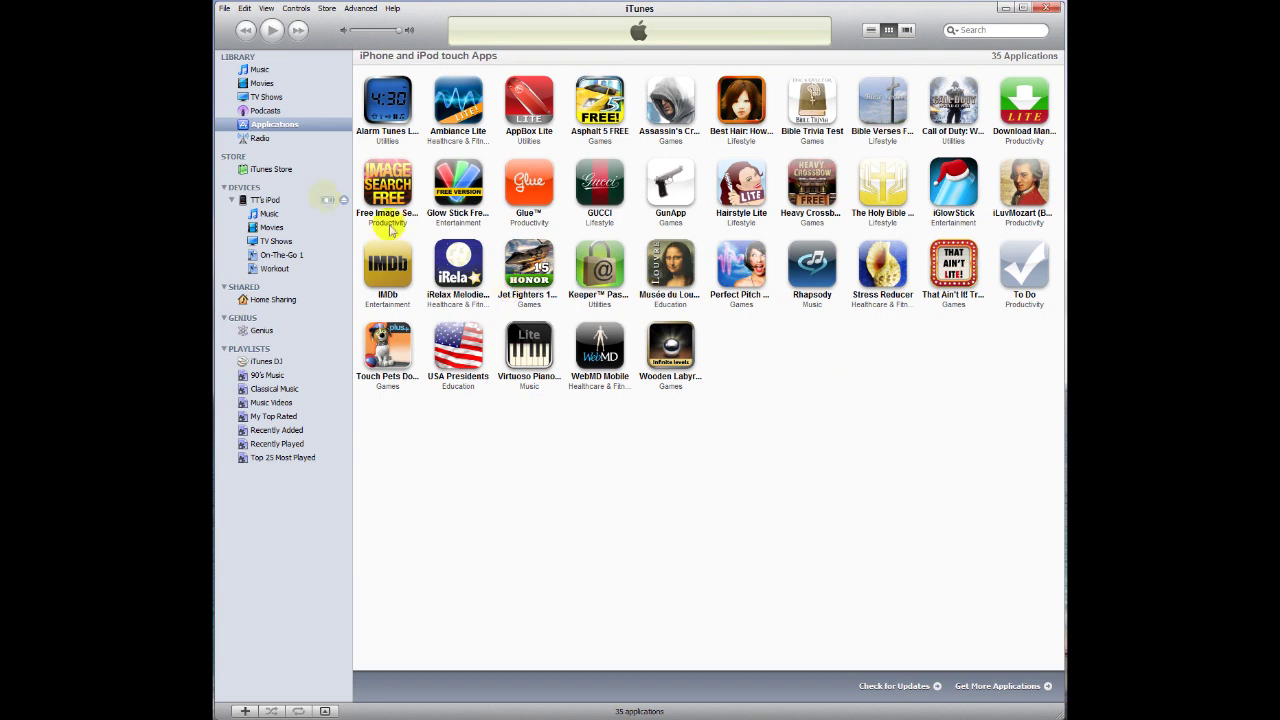
# Review the iPod's application sync list without BubbleWrap and sync the iPod
pyautogui.click(260, 200)
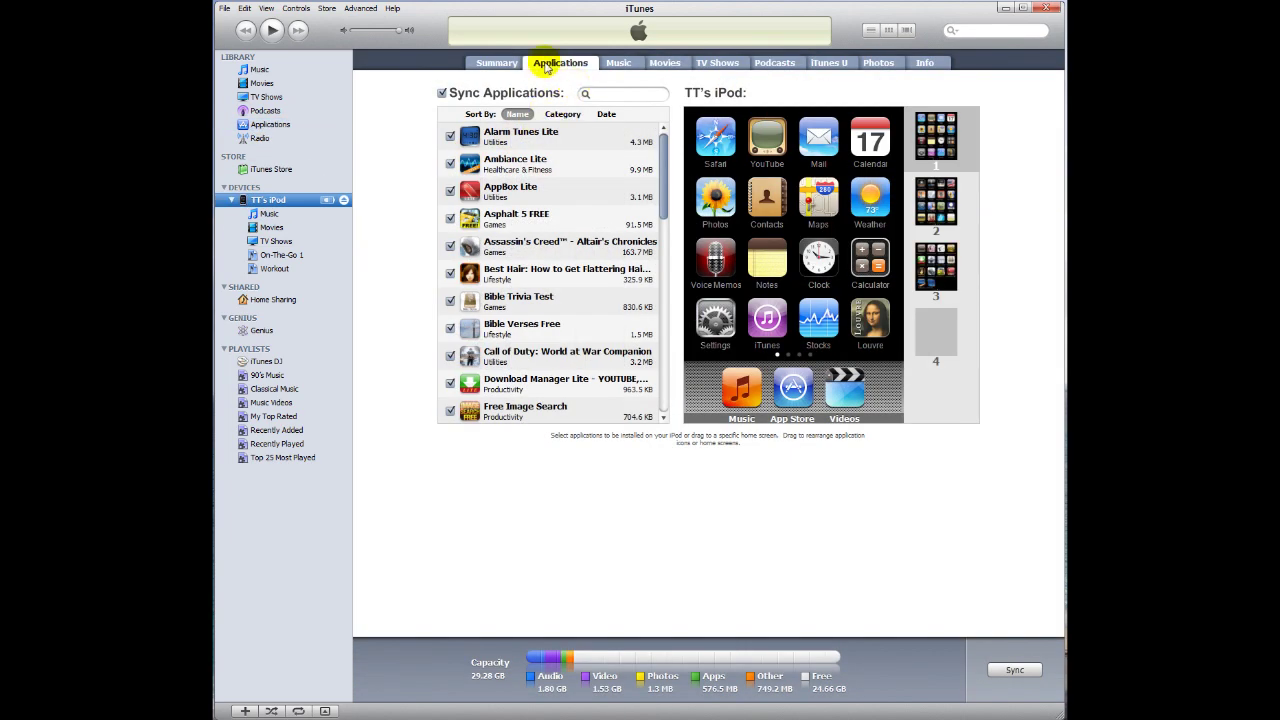
pyautogui.scroll(-2, 663, 168)
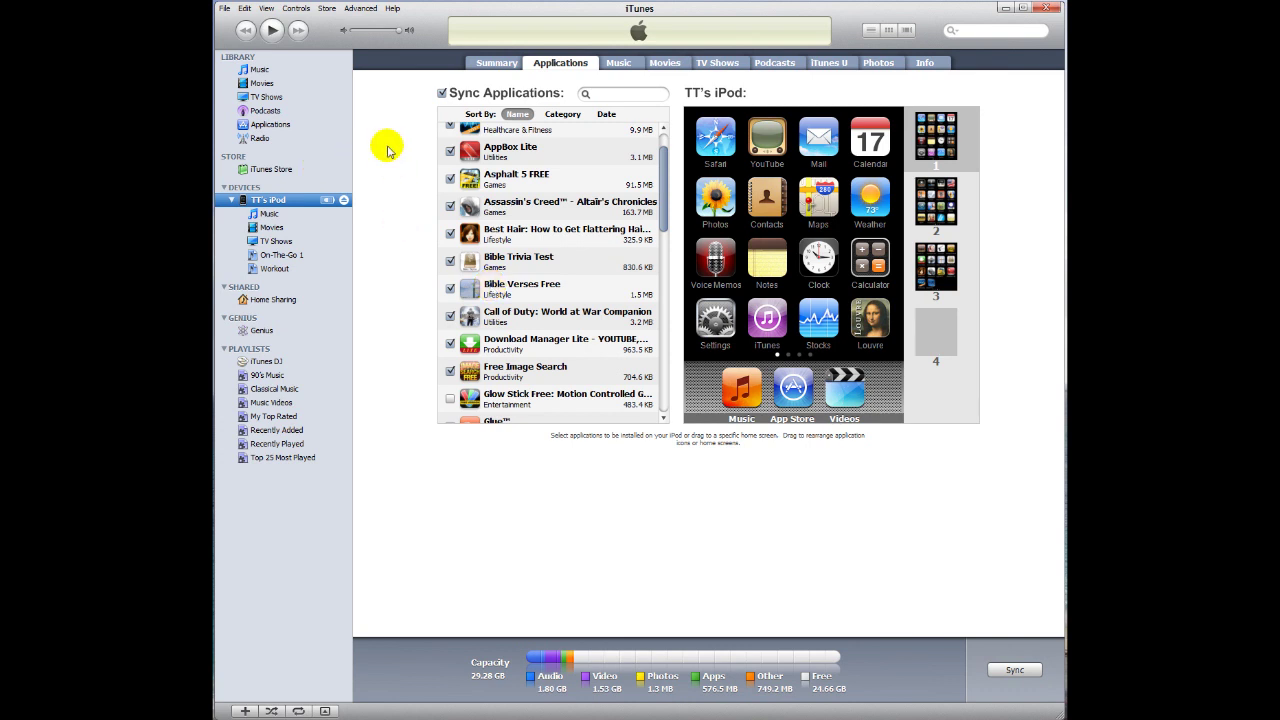
pyautogui.click(225, 8)
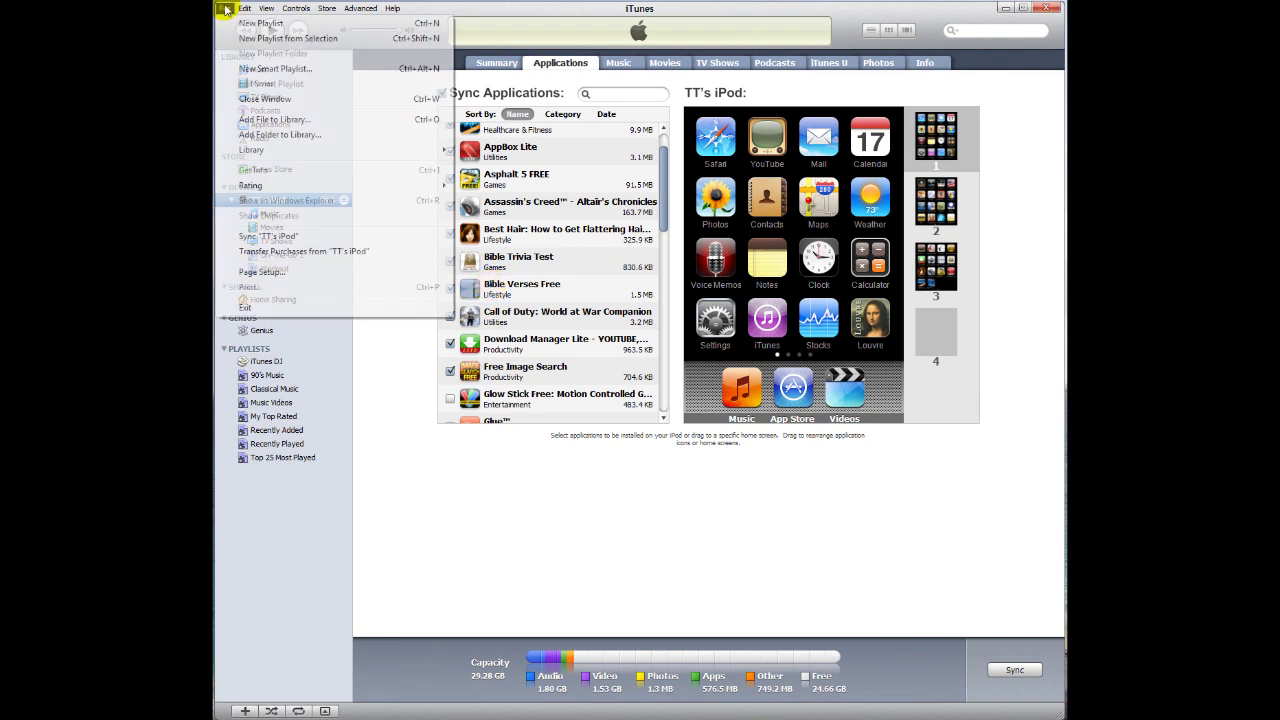
pyautogui.click(295, 238)
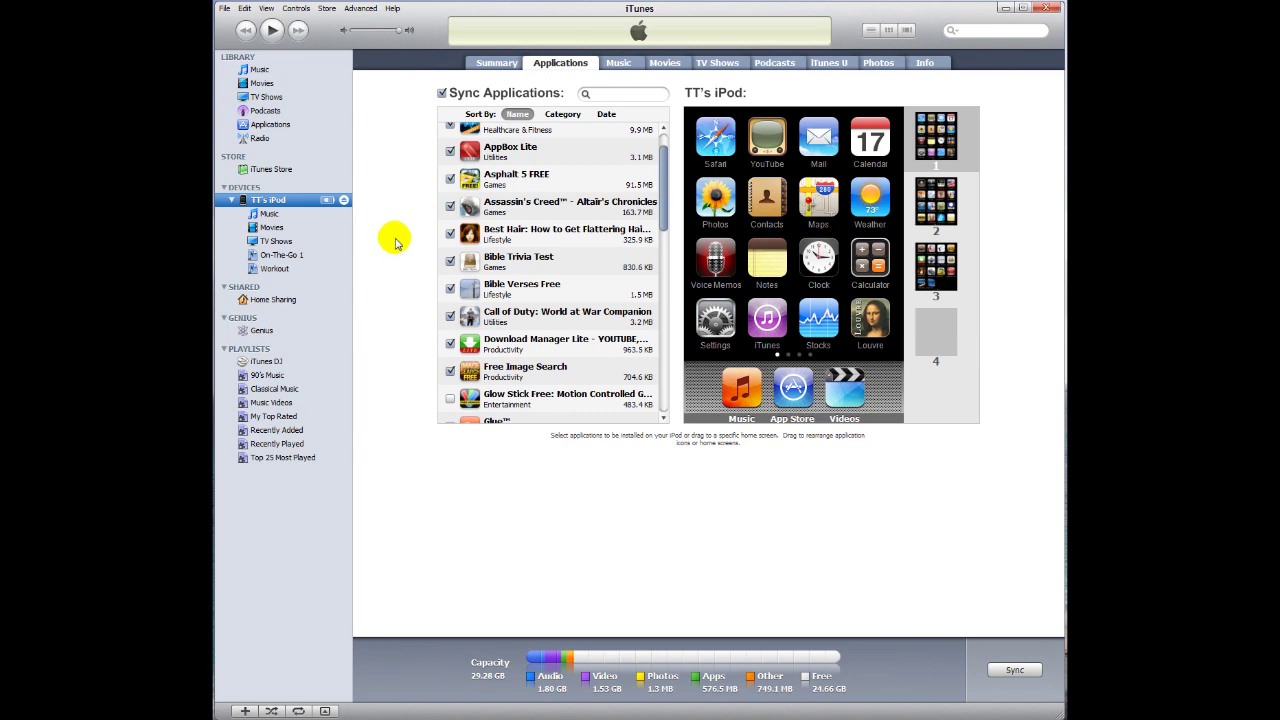
# Compare the iPod's application sync list with the applications in the iTunes library, including the unselected ones
pyautogui.scroll(-1, 590, 298)
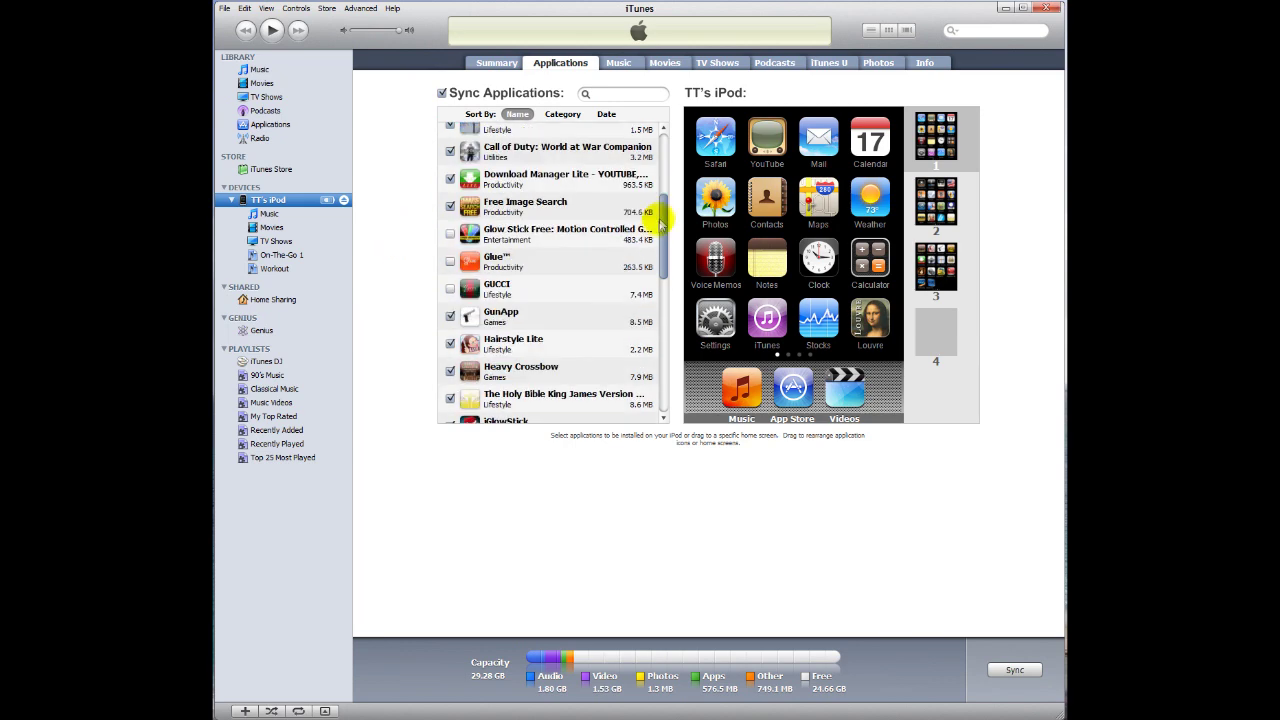
pyautogui.moveTo(663, 200); pyautogui.dragTo(651, 137)
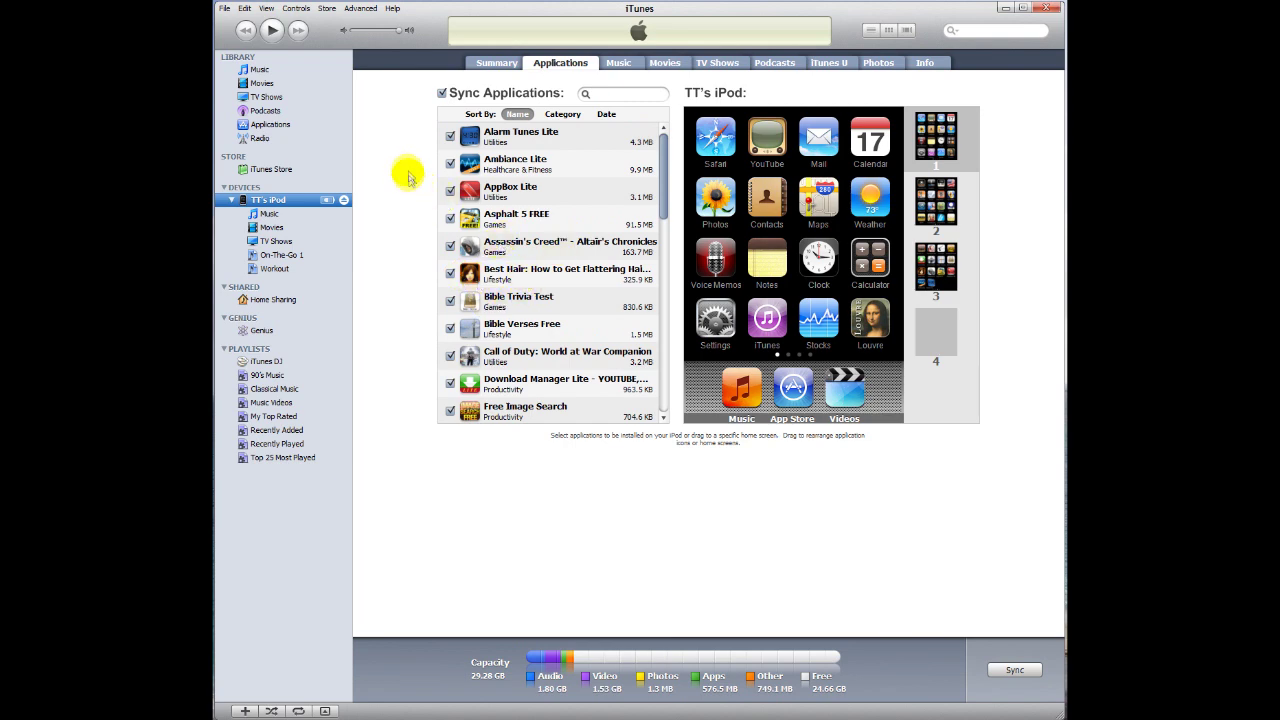
pyautogui.click(268, 124)
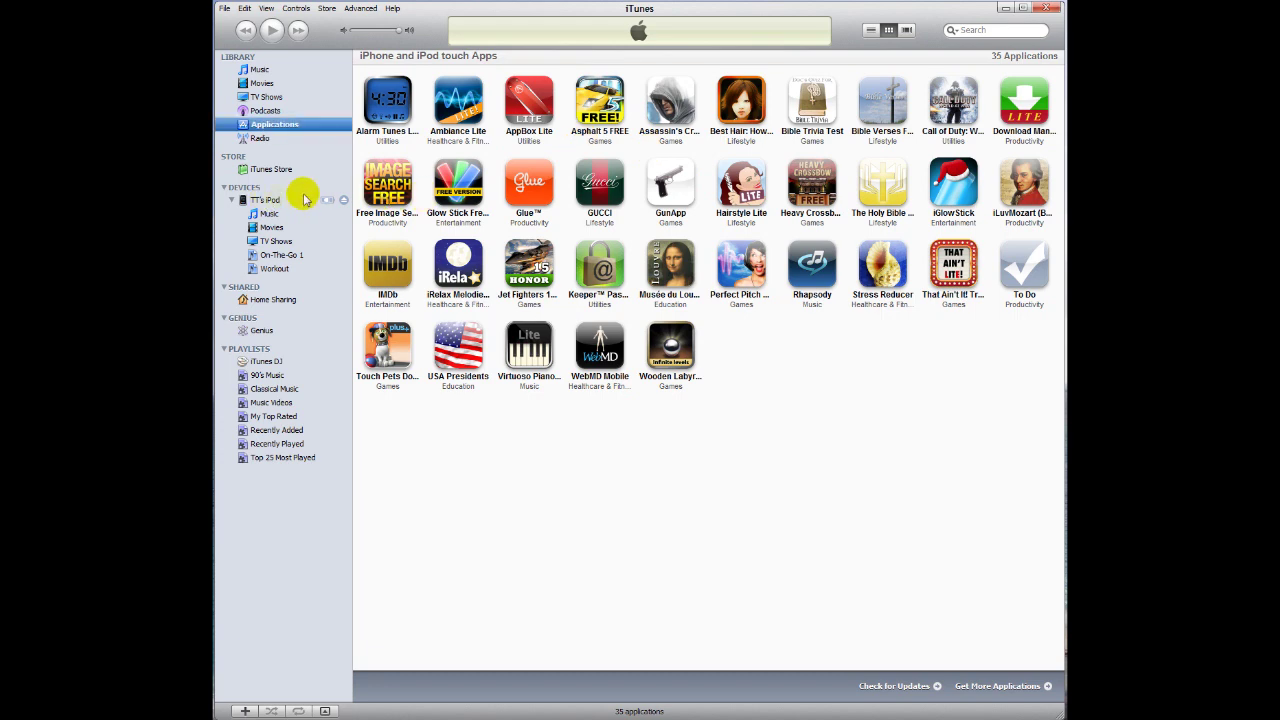
pyautogui.click(262, 201)
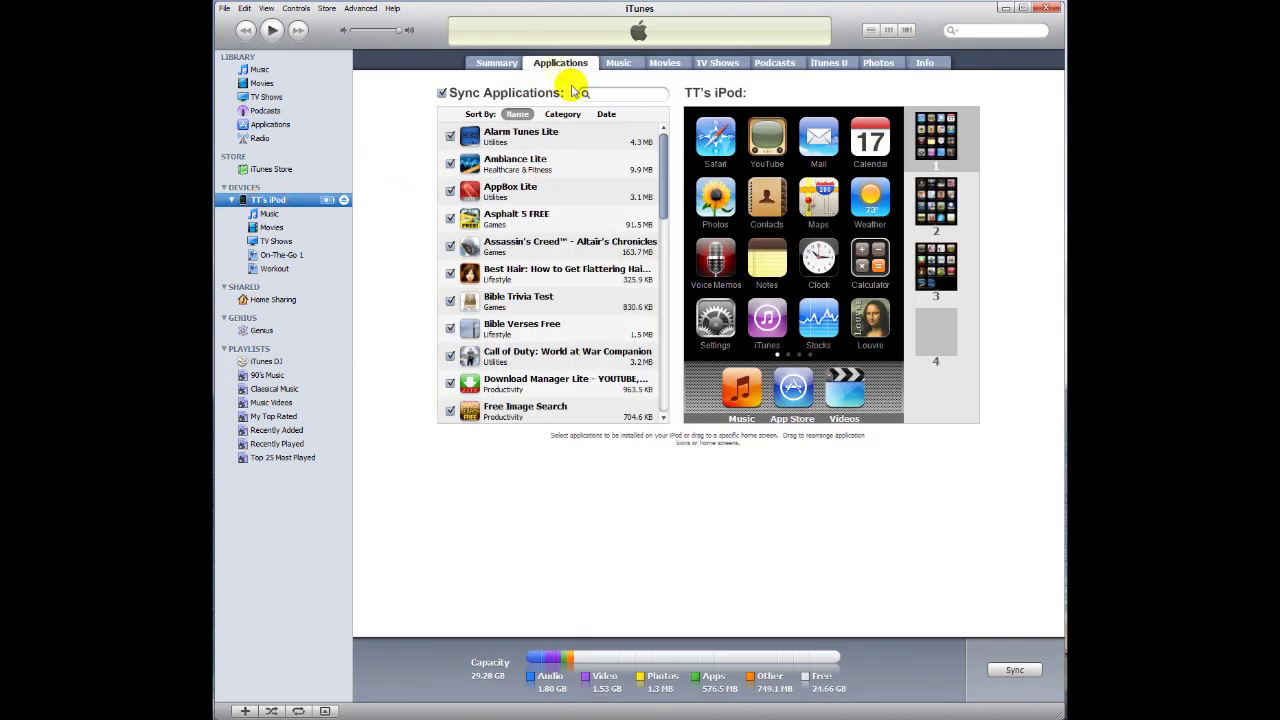
pyautogui.moveTo(660, 143); pyautogui.dragTo(660, 363)
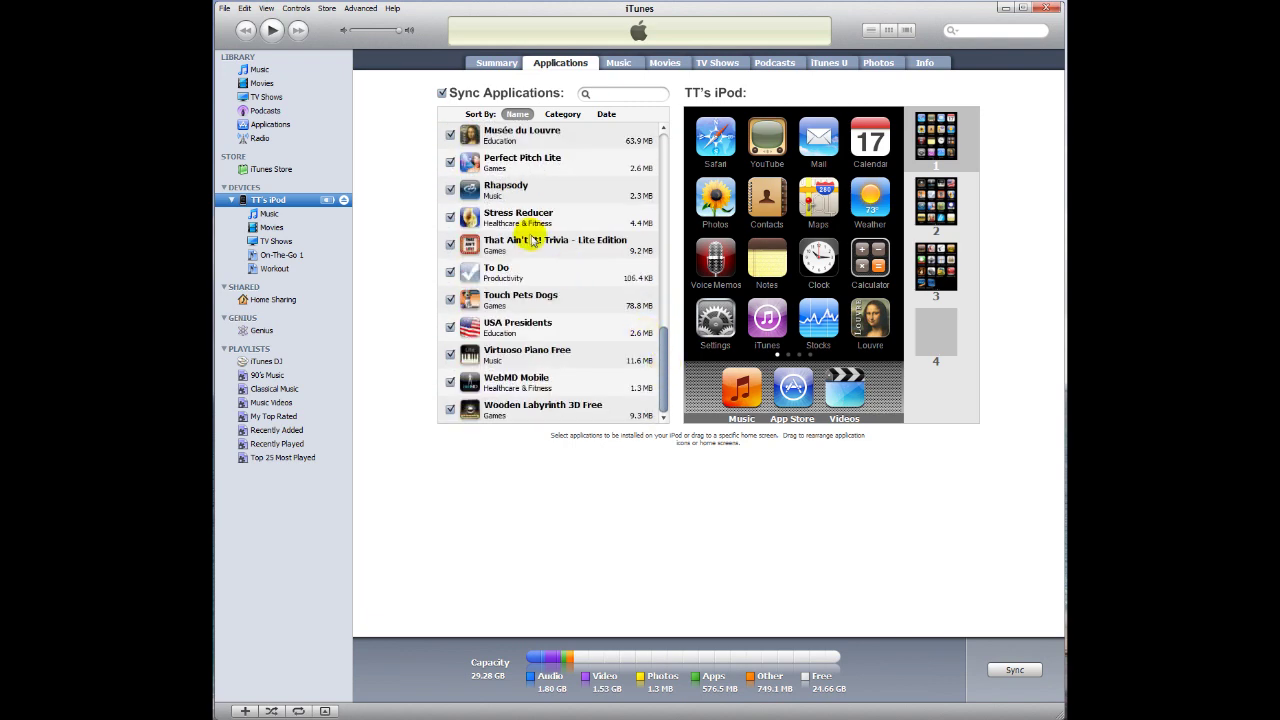
pyautogui.click(270, 124)
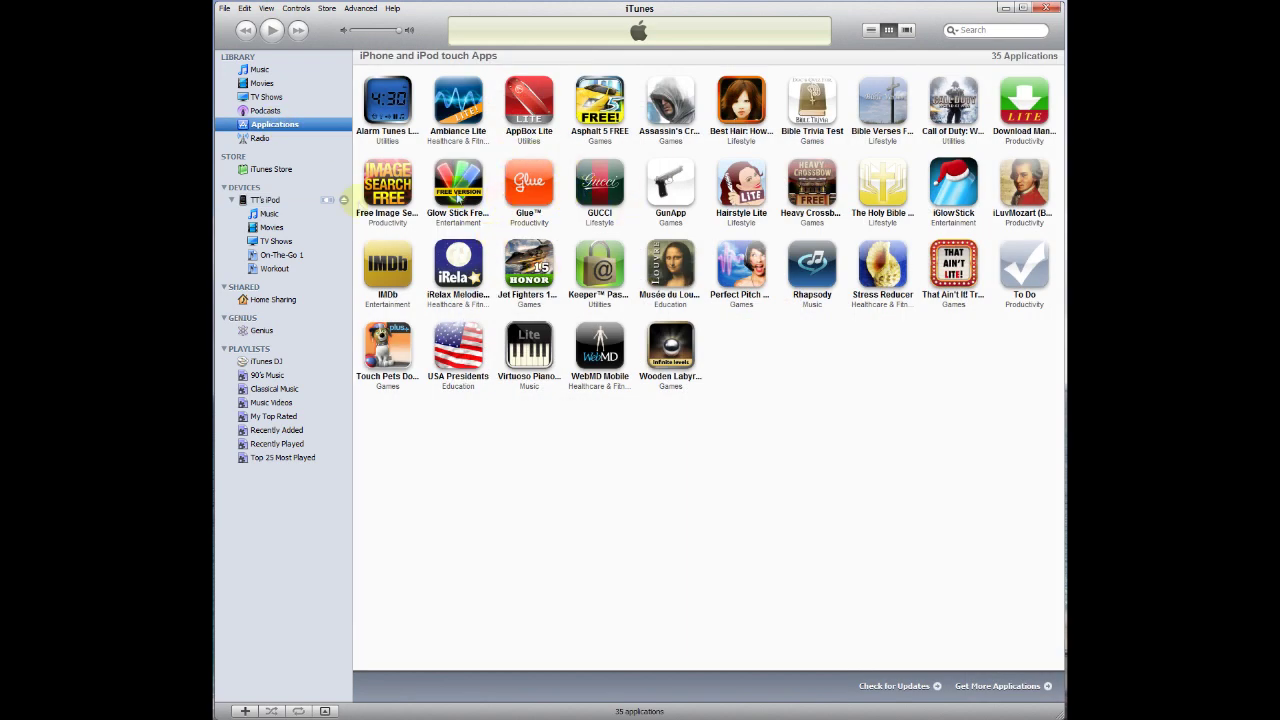
pyautogui.click(268, 203)
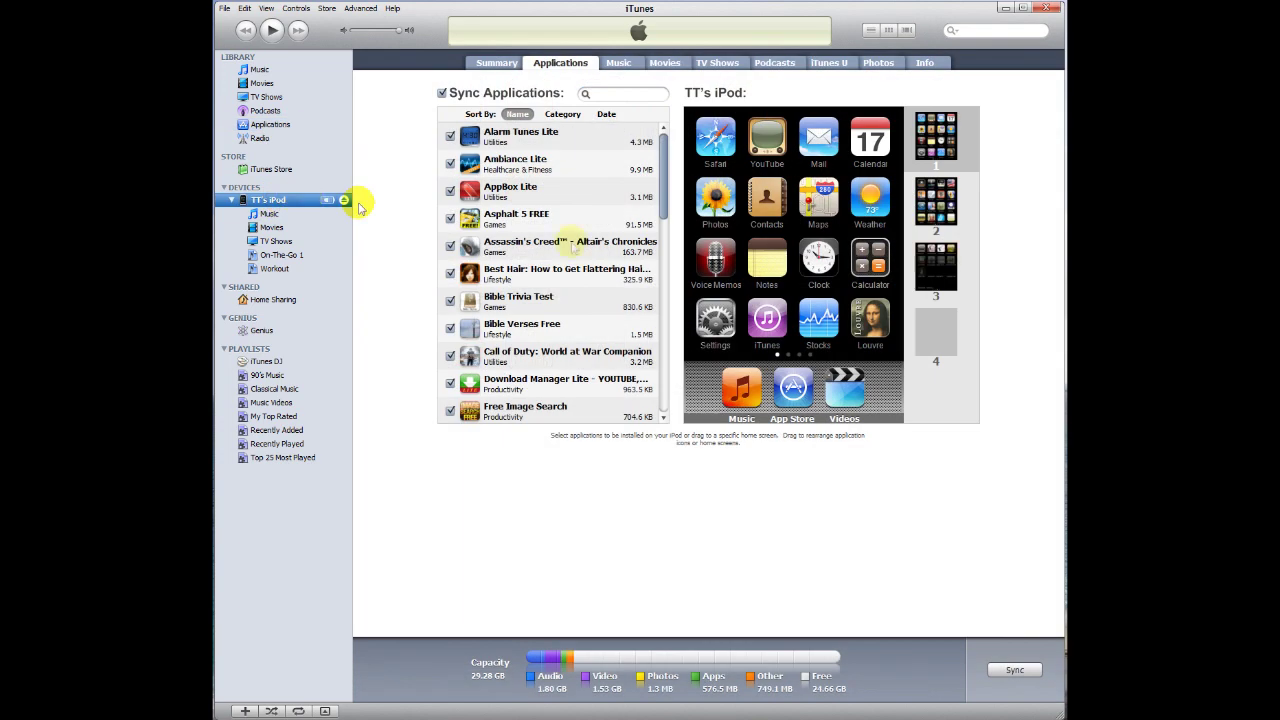
pyautogui.moveTo(663, 177); pyautogui.dragTo(663, 240)
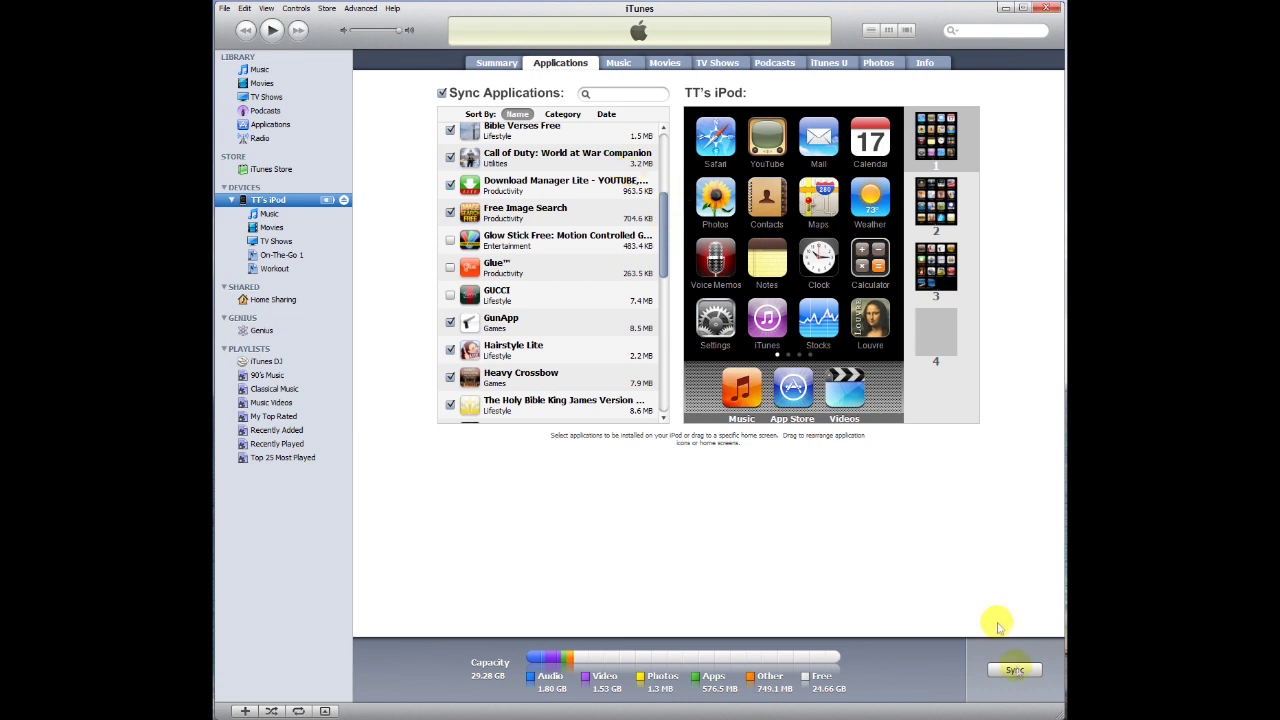
# Sync the iPod, declining to replace its photos with those from the photo library, and eject the device
pyautogui.click(1020, 671)
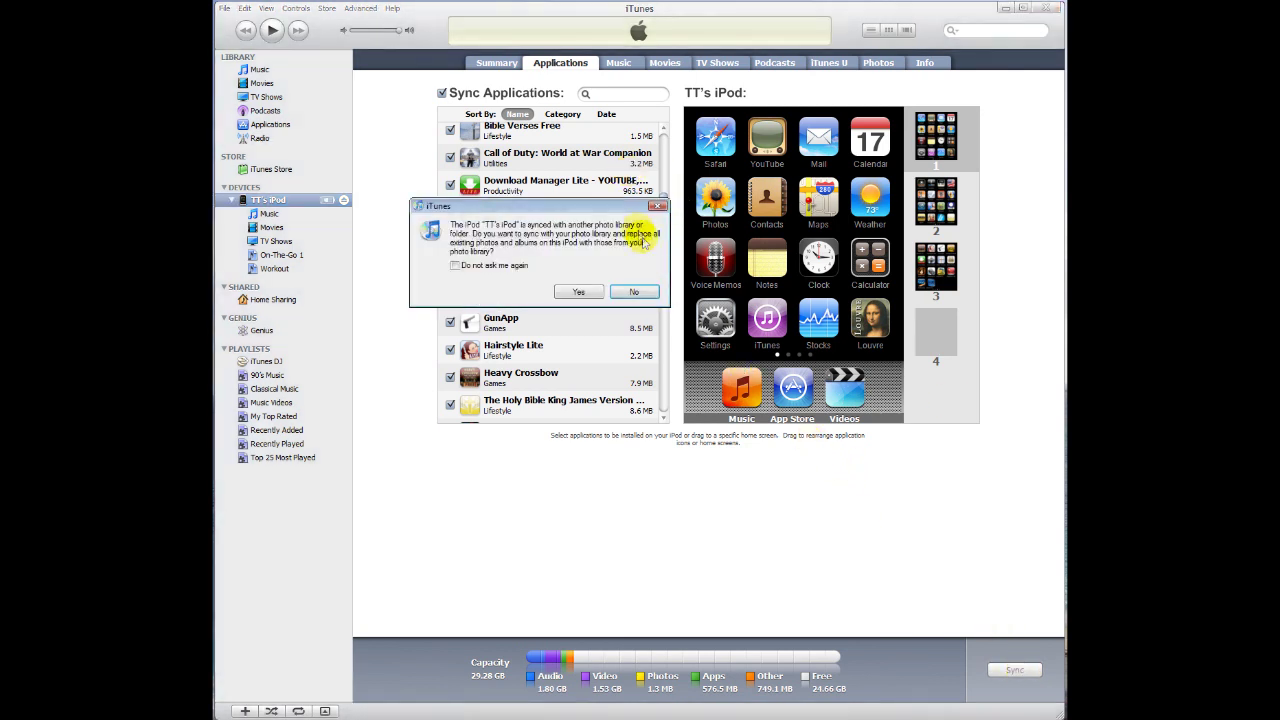
pyautogui.click(633, 291)
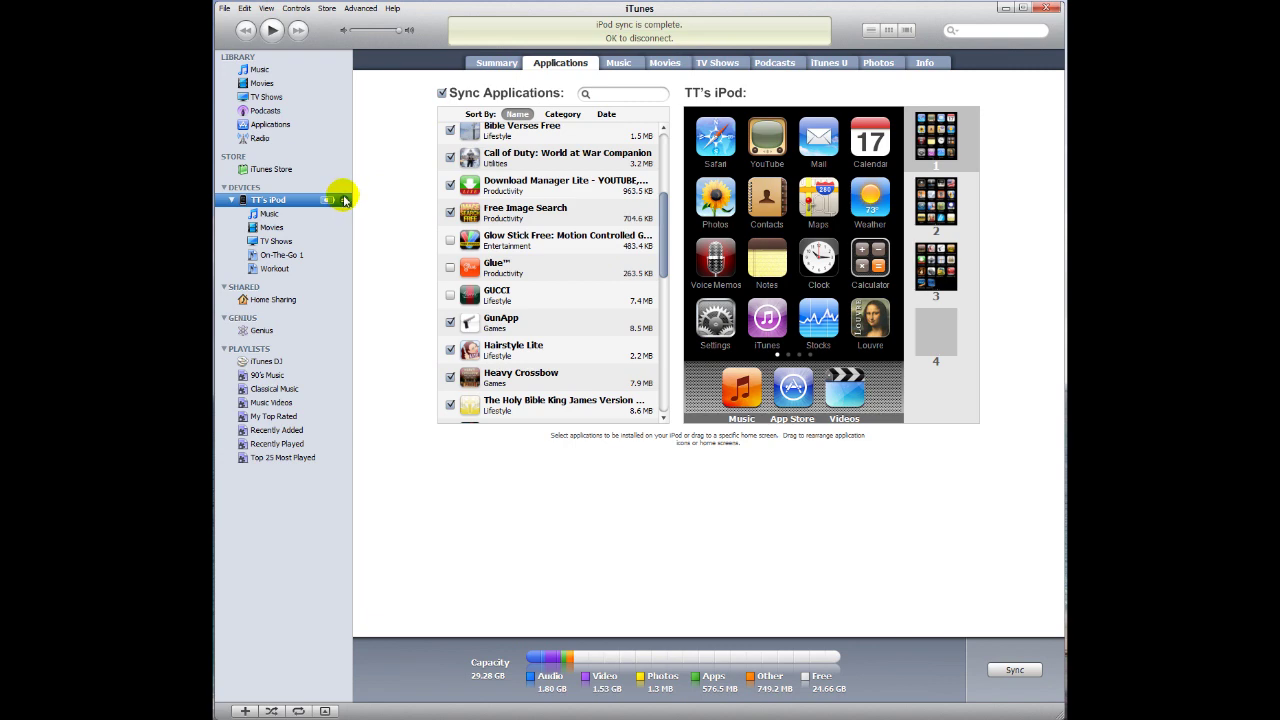
pyautogui.click(343, 202)
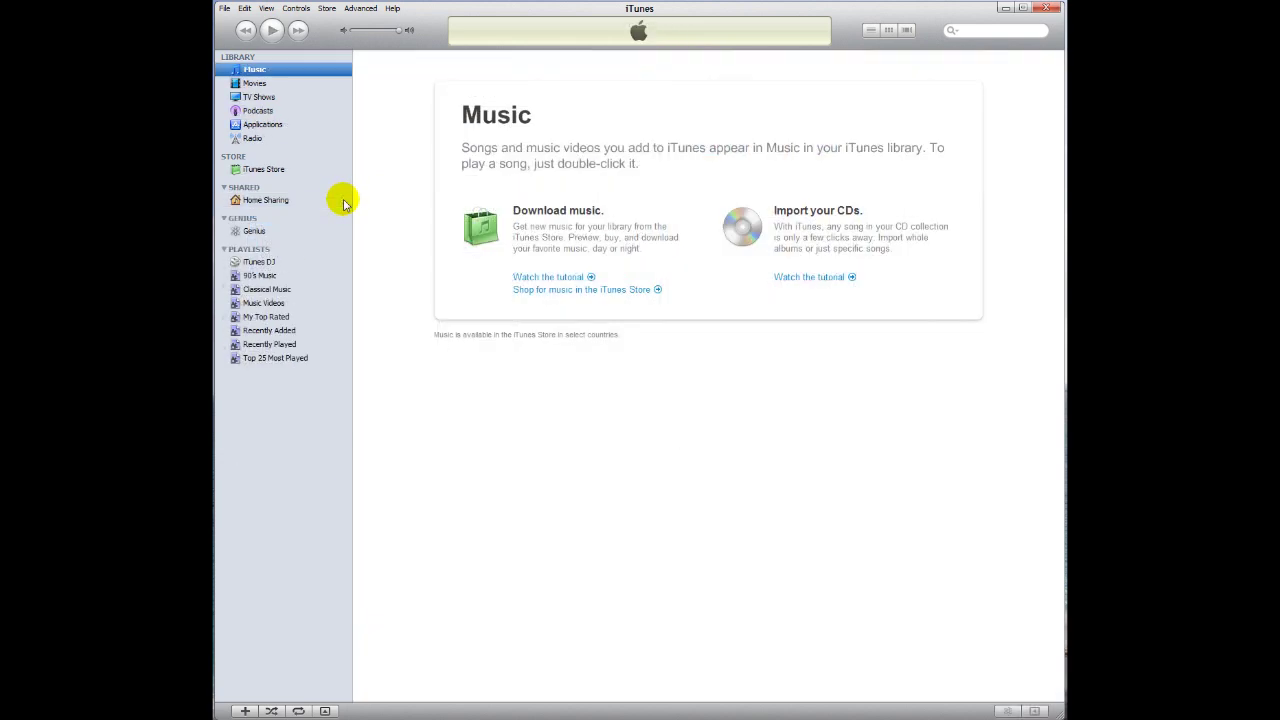